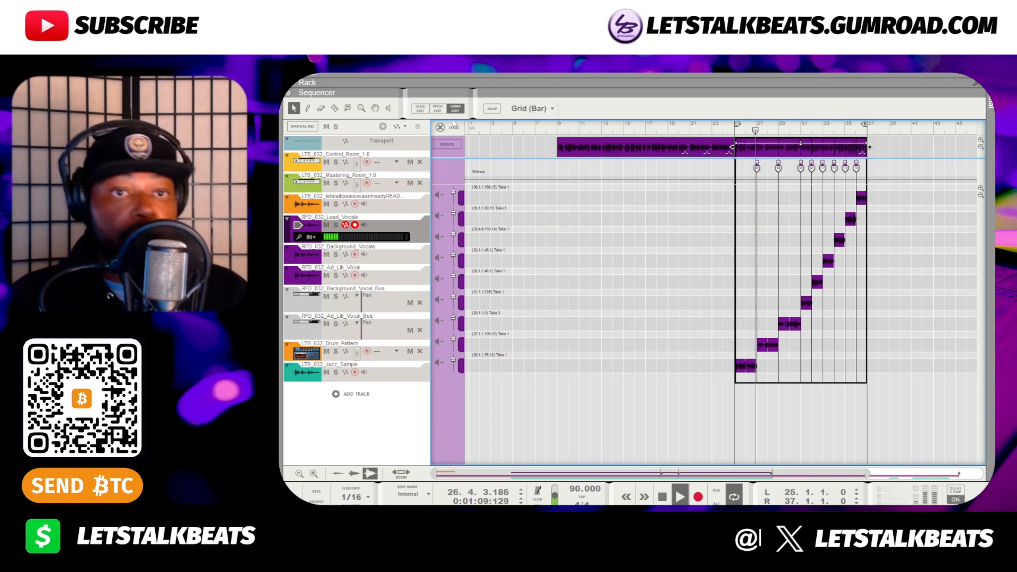
Turn on snapping and set it to Absolute in the comp editor, then return to the arrangement.
click(530, 108)
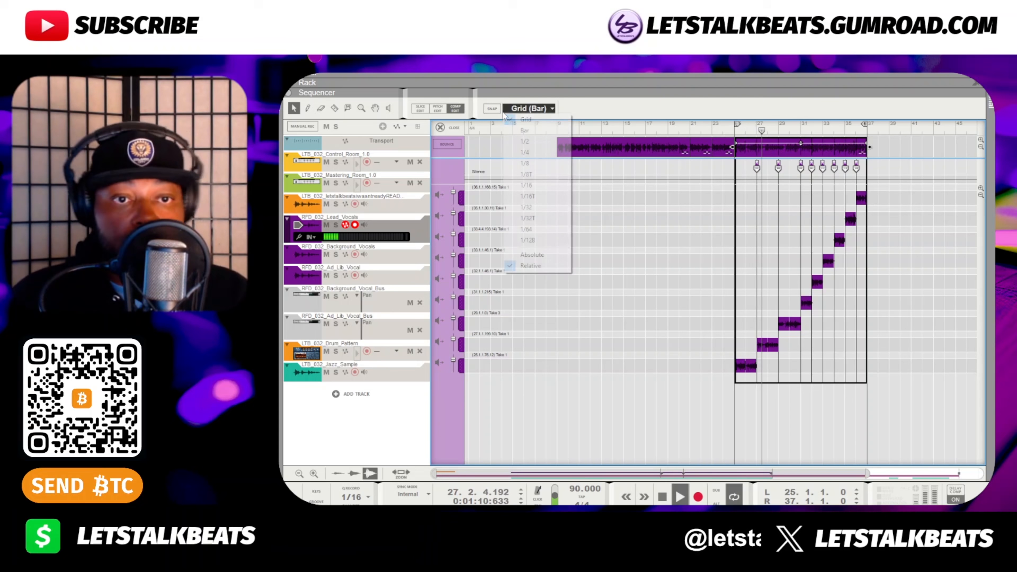
click(489, 109)
click(532, 108)
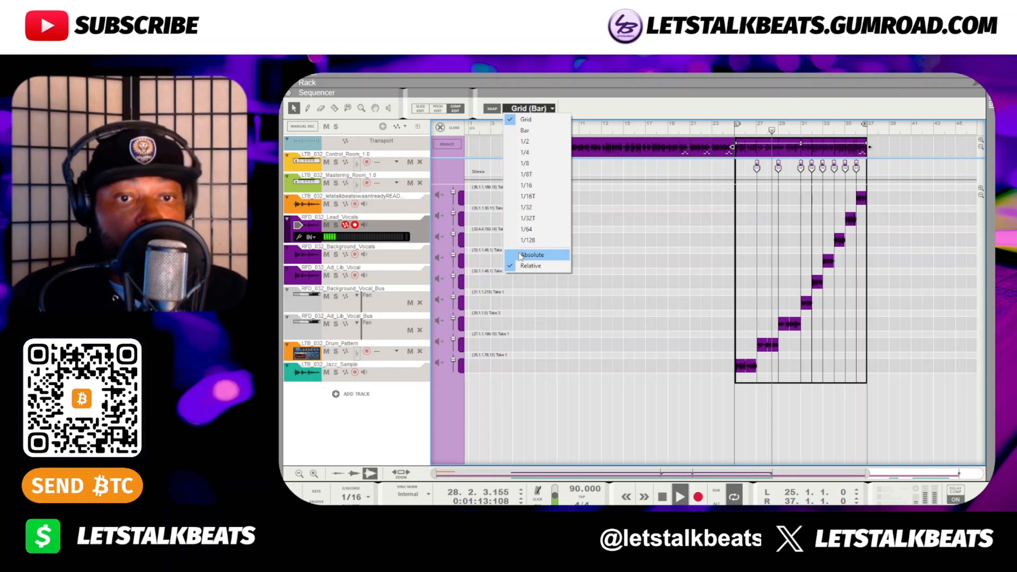
click(533, 254)
click(443, 127)
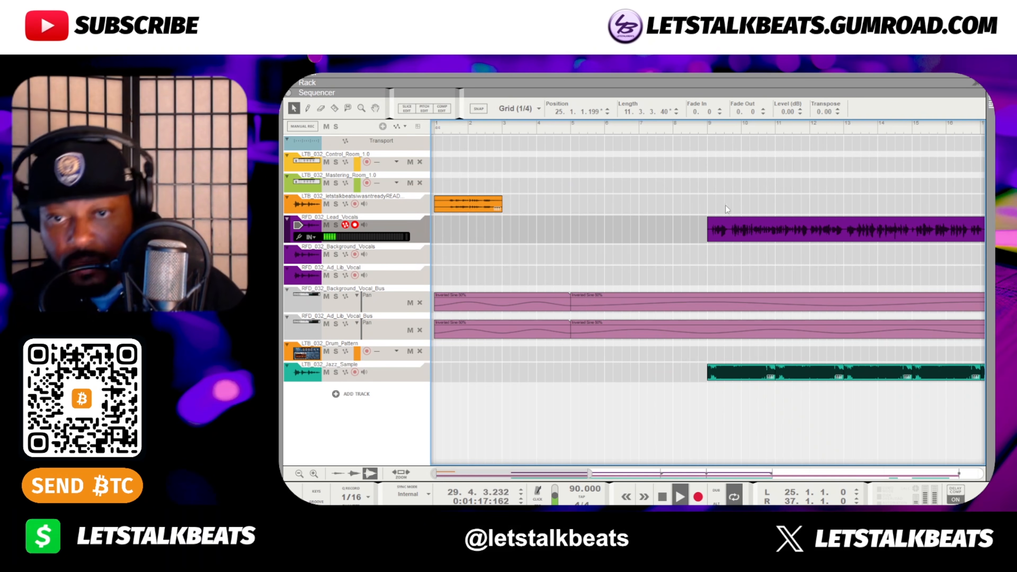
Try to copy the Lead Vocals clip at bar 25 to the Background Vocals track, and undo the copy.
click(807, 249)
scroll(805, 260, down, 7)
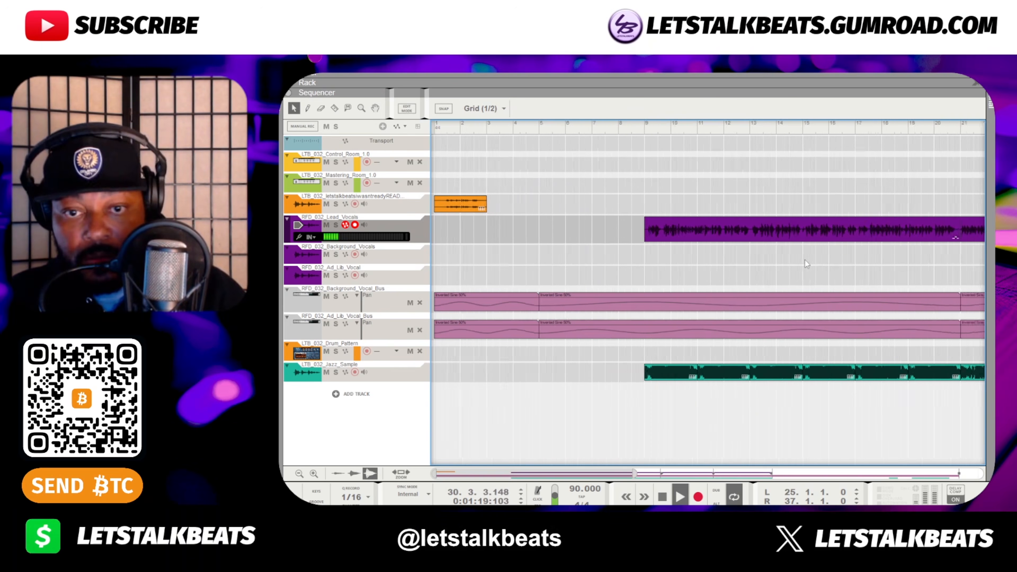
scroll(805, 260, down, 1)
click(721, 231)
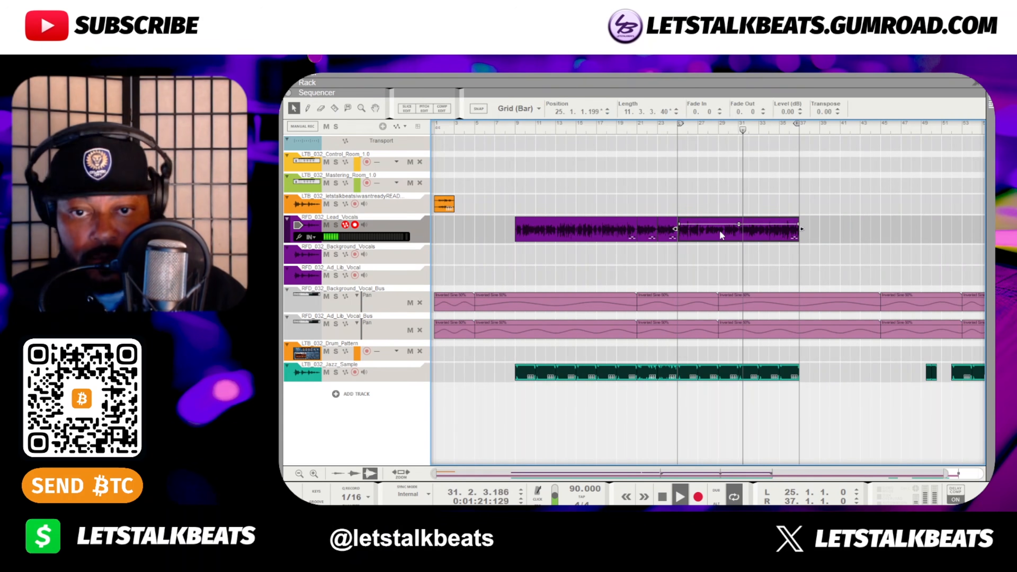
drag(720, 230, 718, 250)
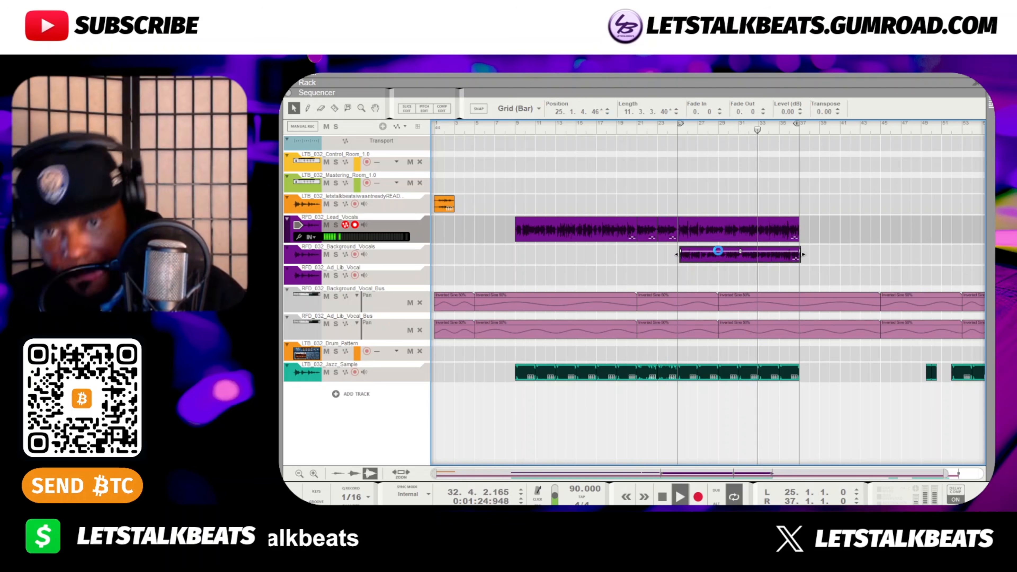
key(ctrl+z)
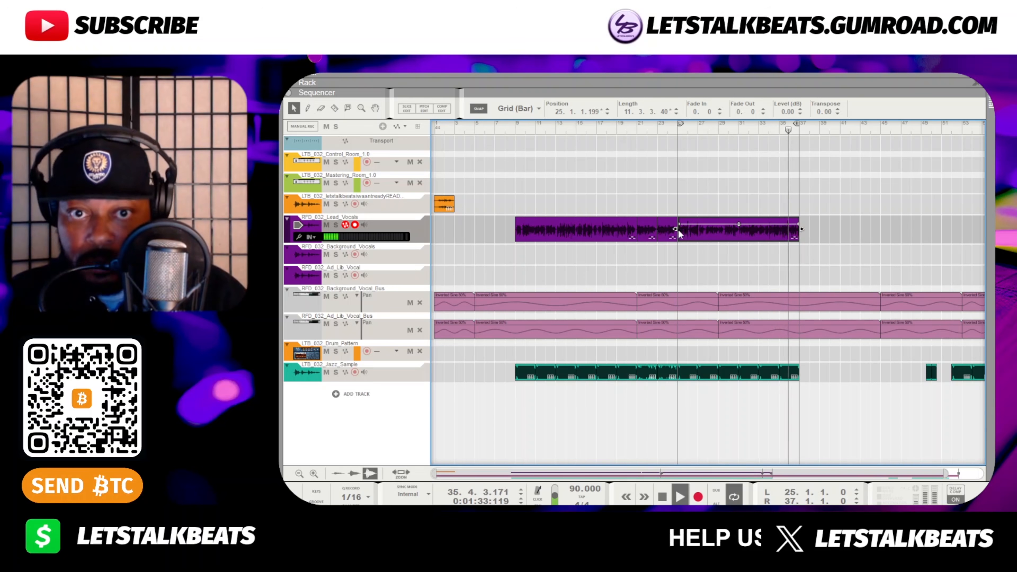
Align the Lead Vocals clips at bars 21, 23 and 25 to the bar lines and copy the bar 25 clip to Background Vocals.
drag(678, 235, 728, 233)
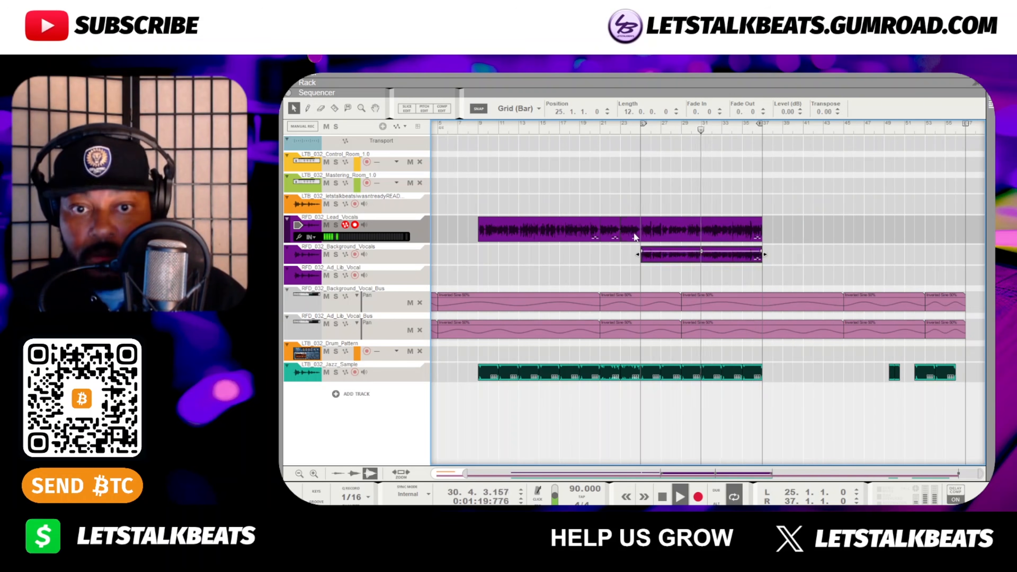
click(635, 235)
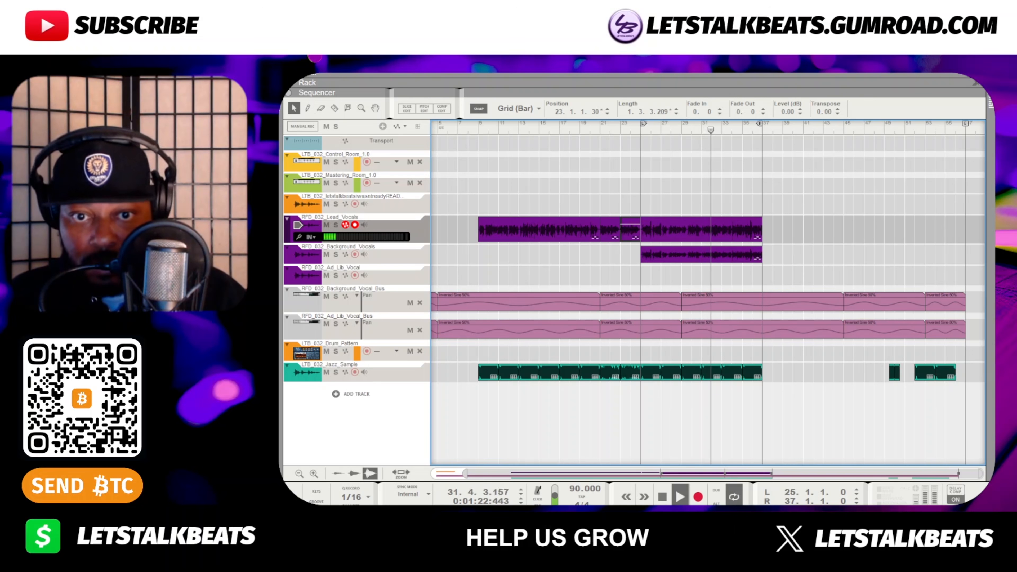
drag(643, 228, 620, 229)
click(611, 235)
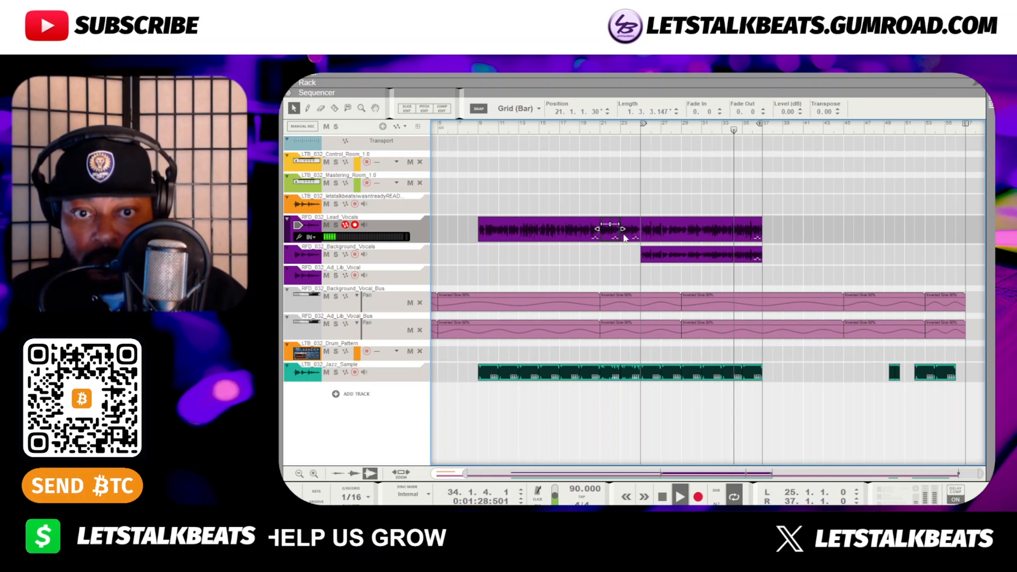
mouse_move(622, 229)
mouse_down()
mouse_move(612, 229)
mouse_move(620, 228)
mouse_up()
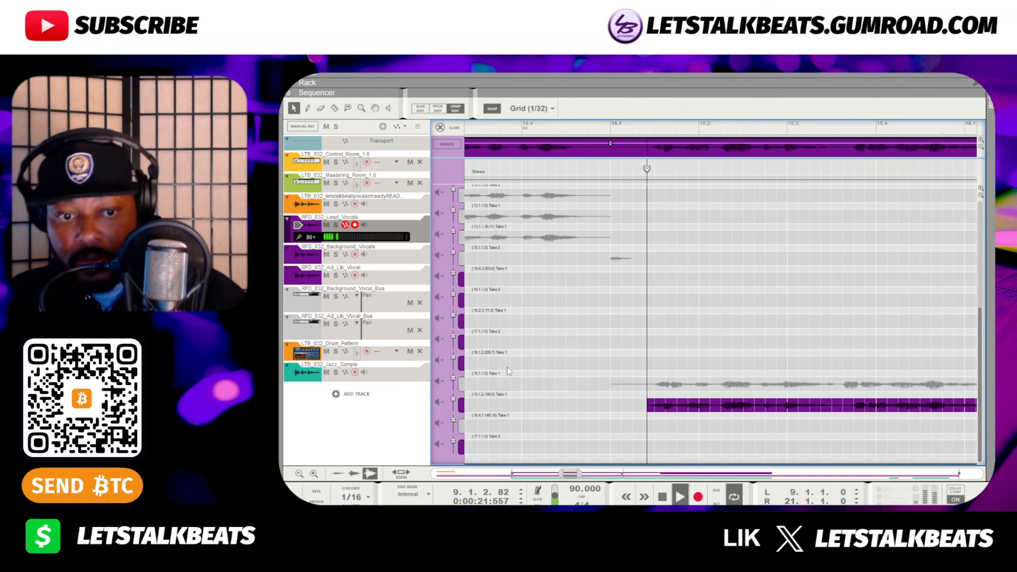
Move the active Take 1 row that starts at bar 15 up the comp list, directly above the preceding section's active take.
drag(461, 406, 500, 212)
scroll(496, 223, down, 1)
scroll(757, 299, down, 4)
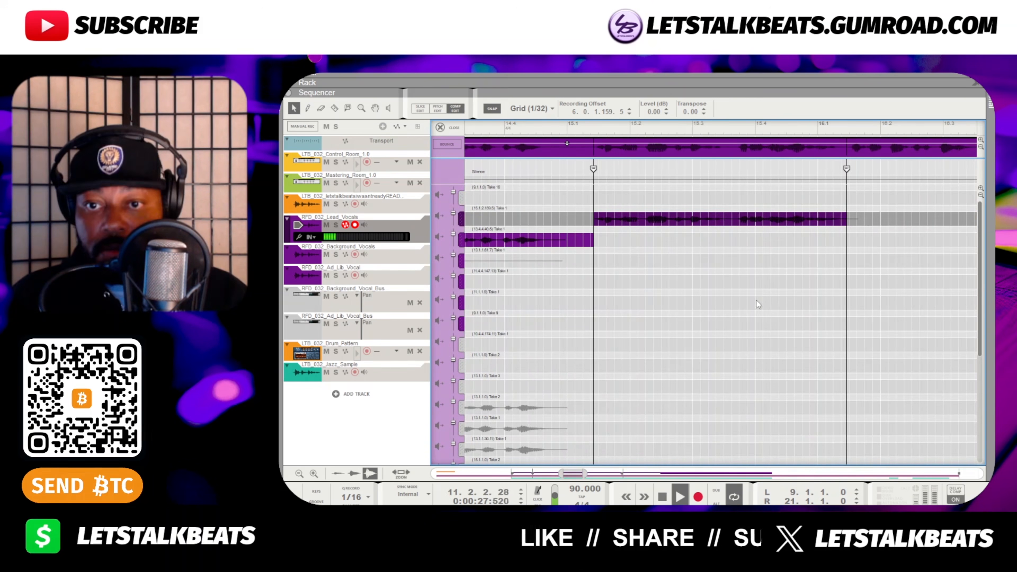
Delete the redundant comp cuts around bar 17 and assign the bar 17 Take 2 to the segment starting there.
scroll(755, 334, down, 3)
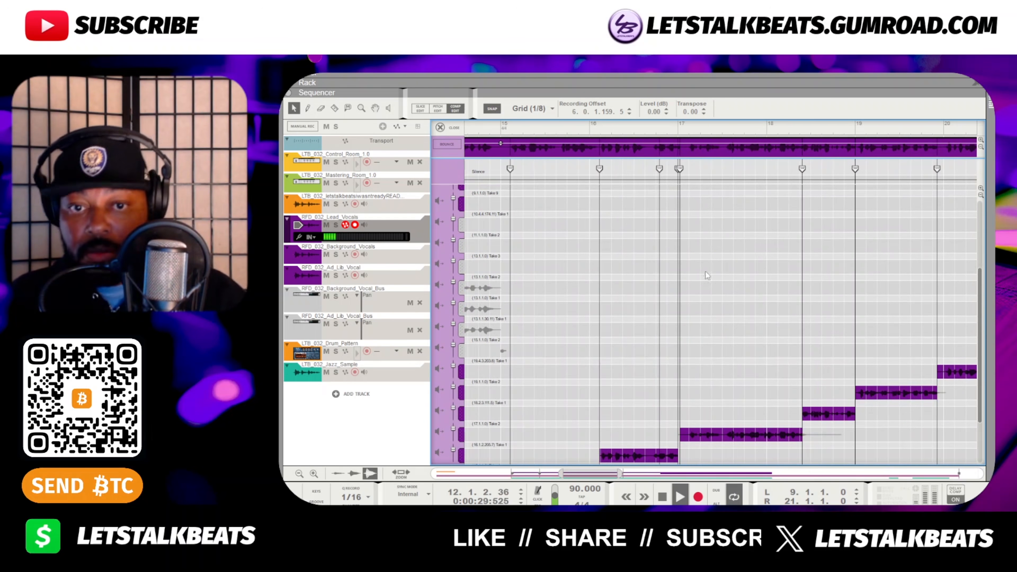
click(680, 168)
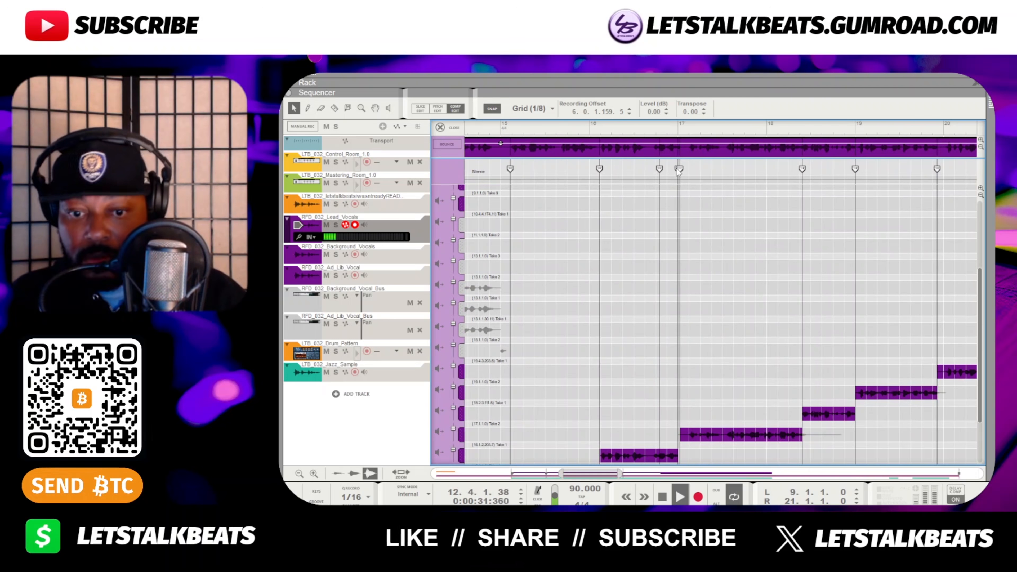
scroll(678, 171, down, 1)
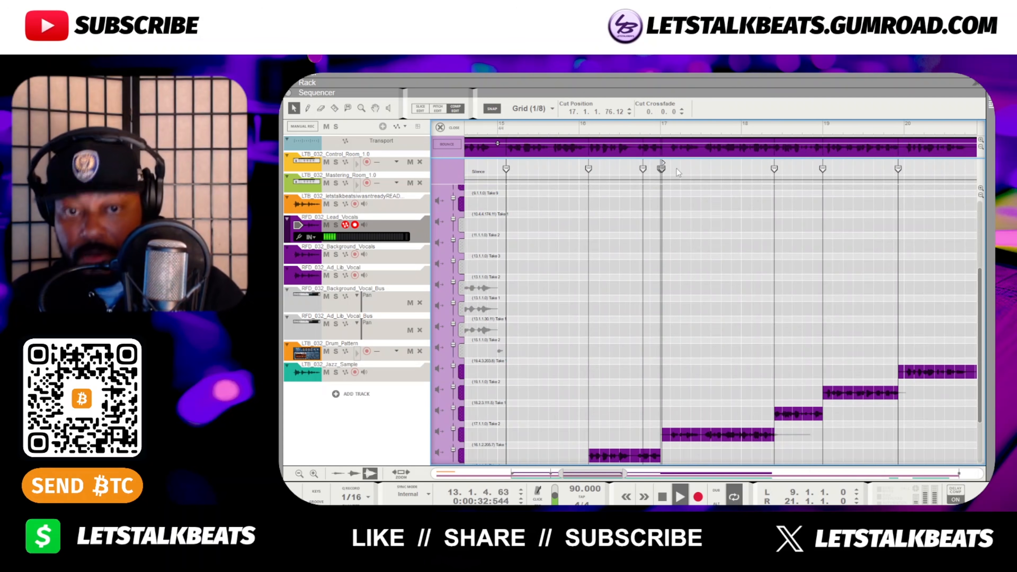
click(675, 169)
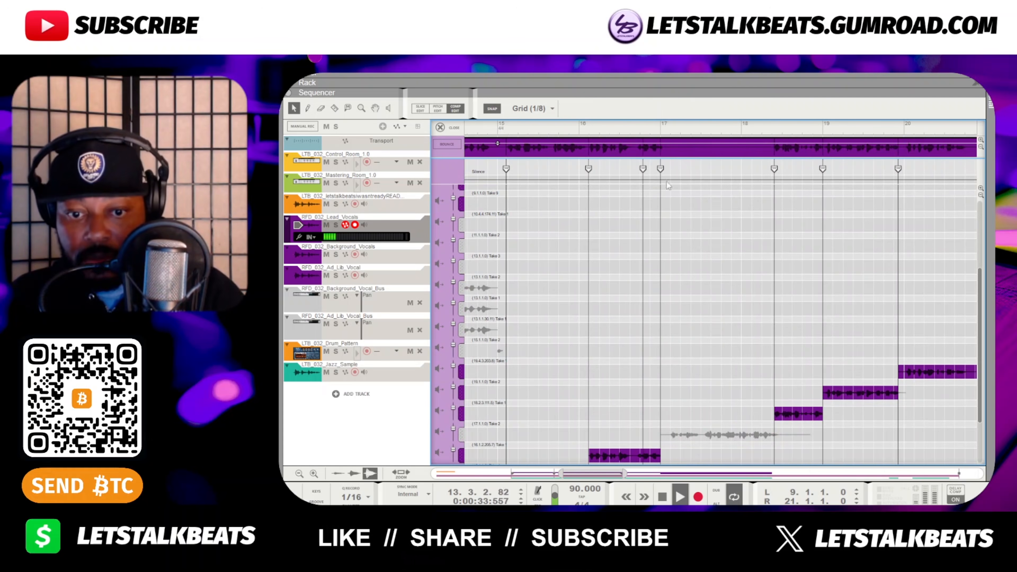
click(695, 437)
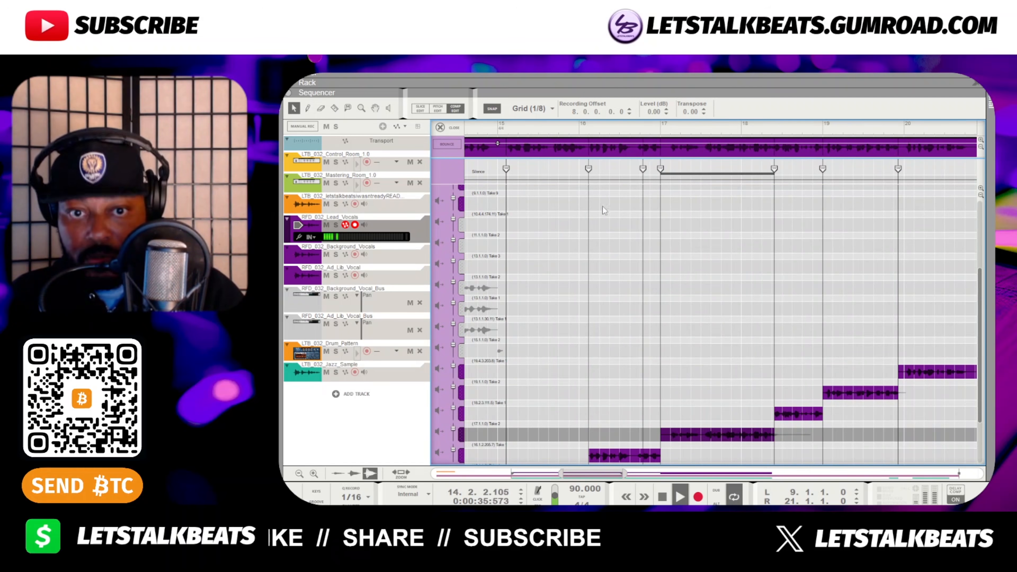
click(644, 170)
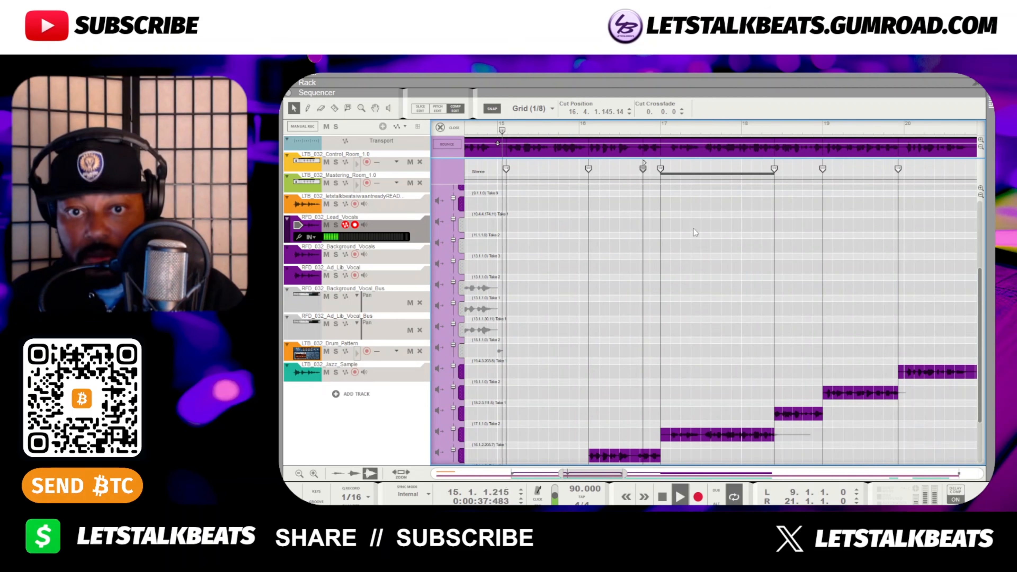
key(Delete)
Select the five active take rows covering bars 16 to 21 and move them together to the top of the comp list.
scroll(742, 361, down, 3)
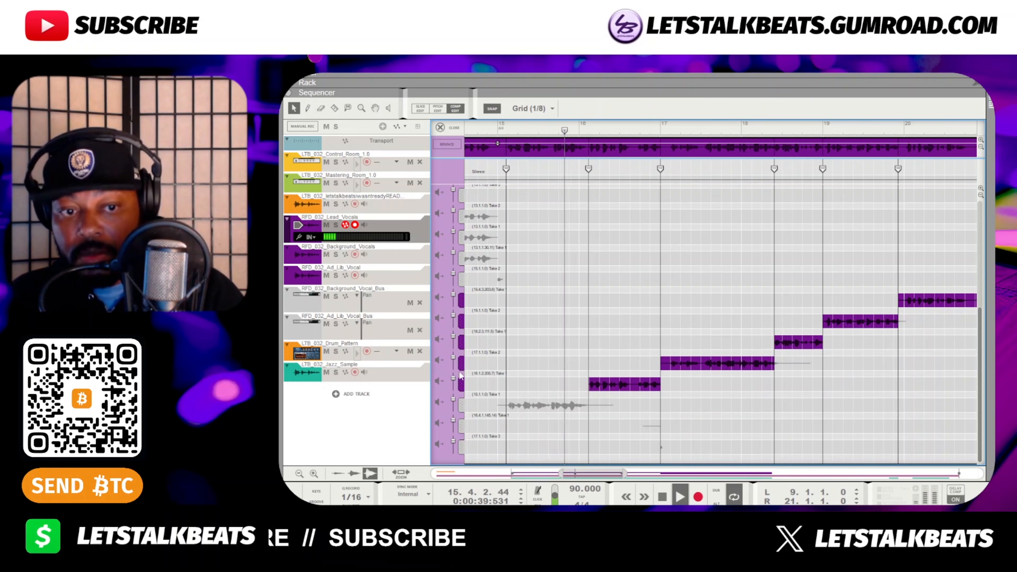
click(461, 380)
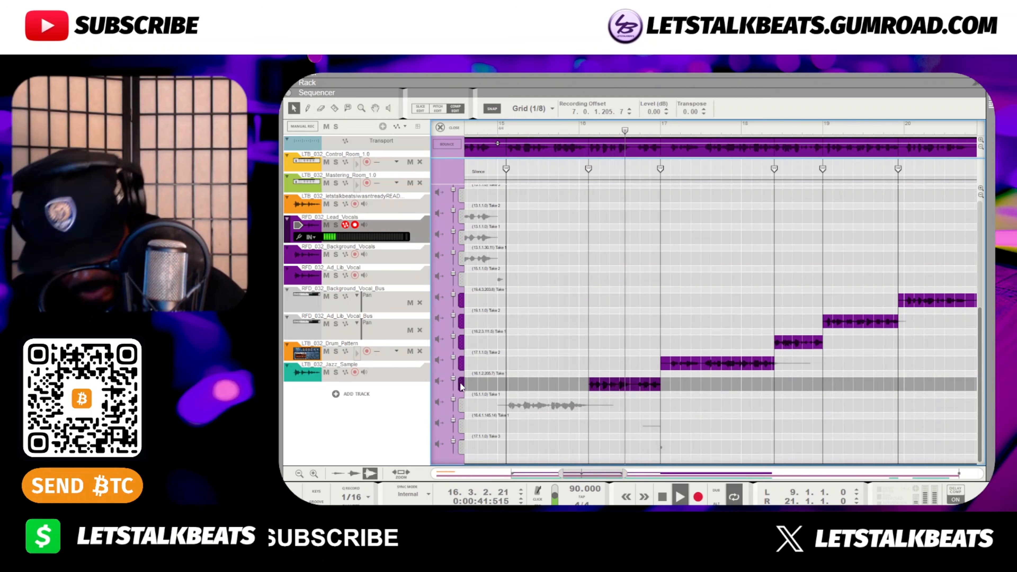
shift+click(462, 301)
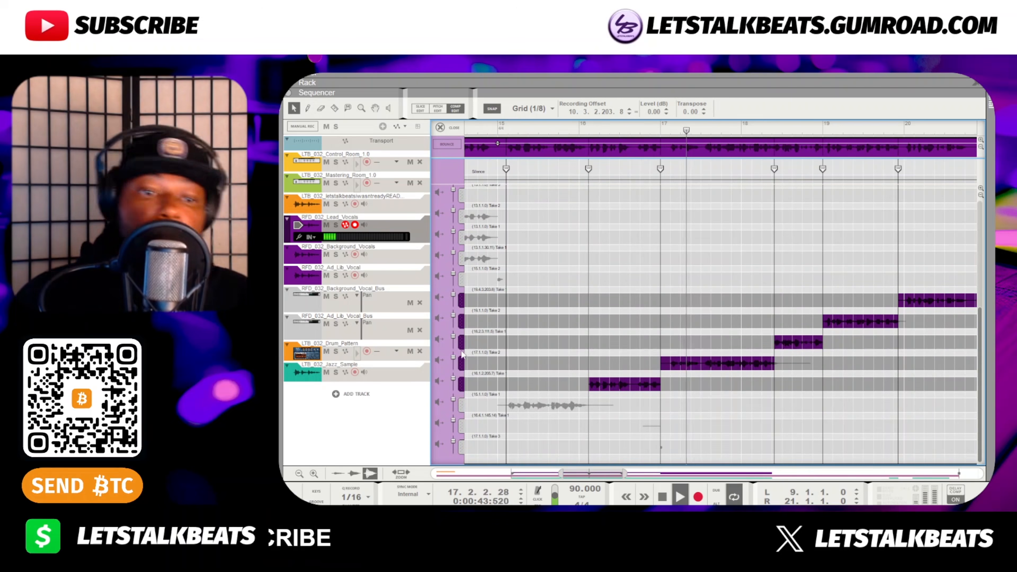
drag(461, 387, 530, 203)
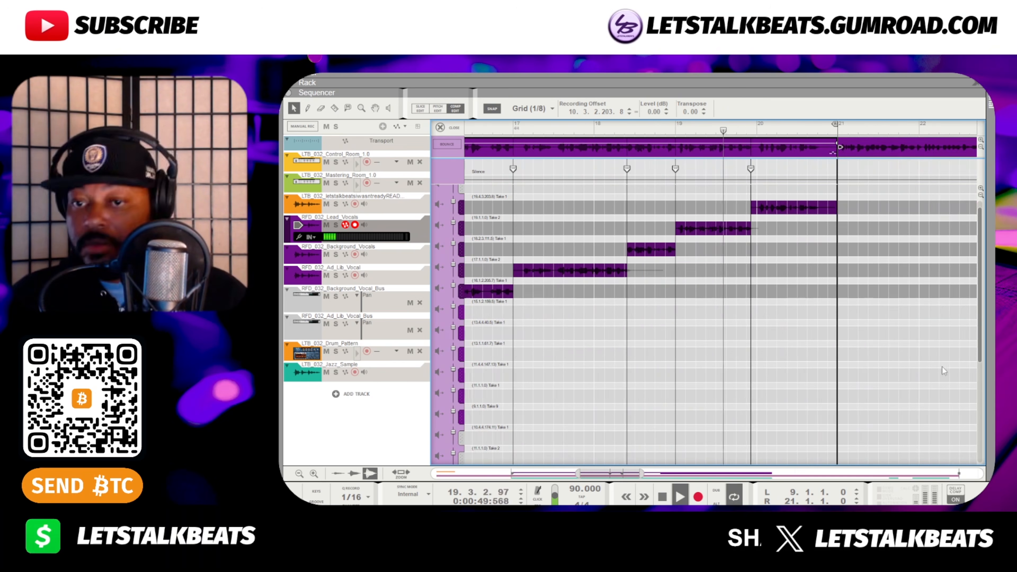
scroll(755, 337, left, 7)
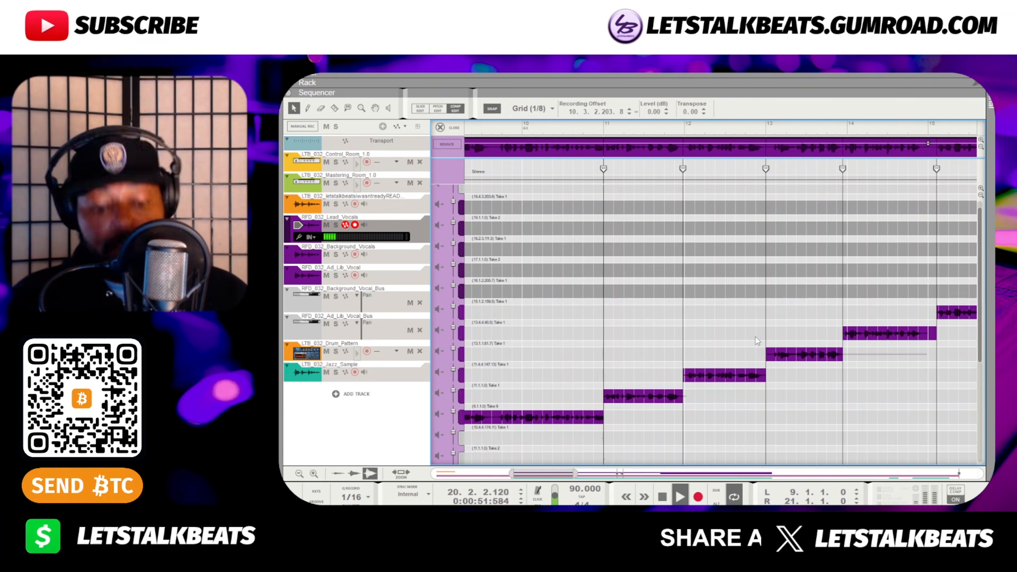
scroll(755, 336, down, 4)
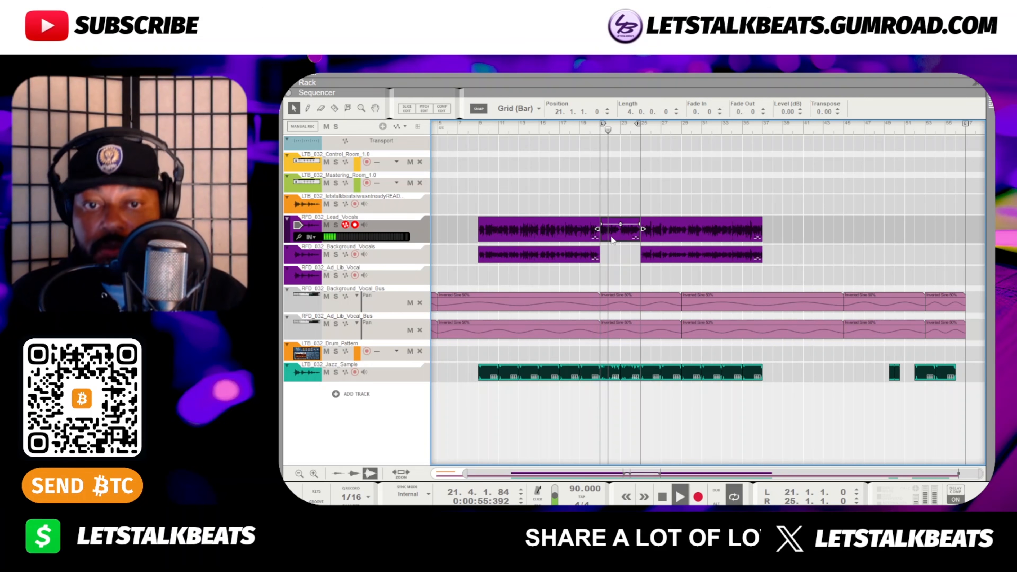
Open the four-bar Lead Vocals clip at bar 21 for editing.
double_click(612, 239)
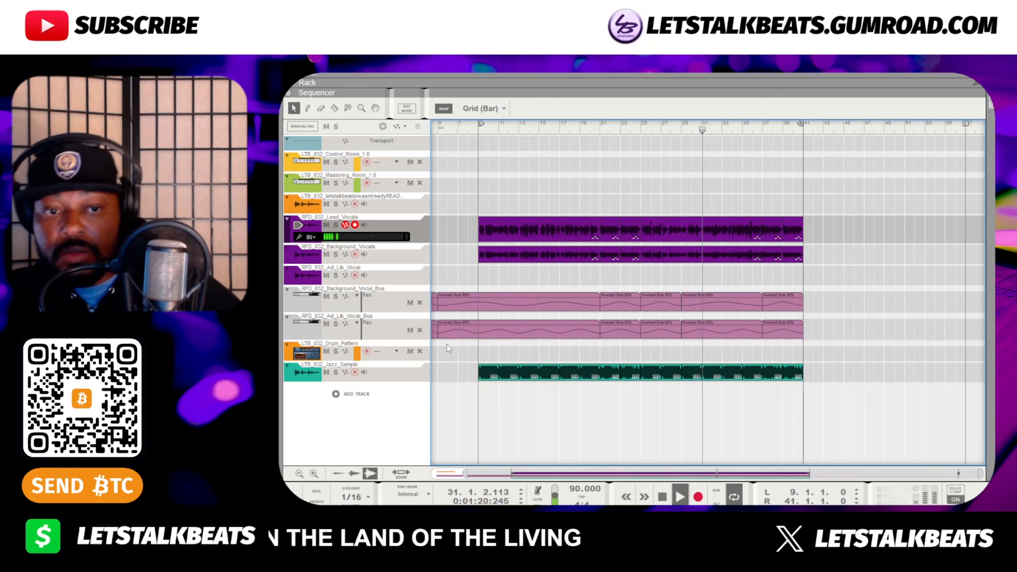
drag(520, 474, 486, 474)
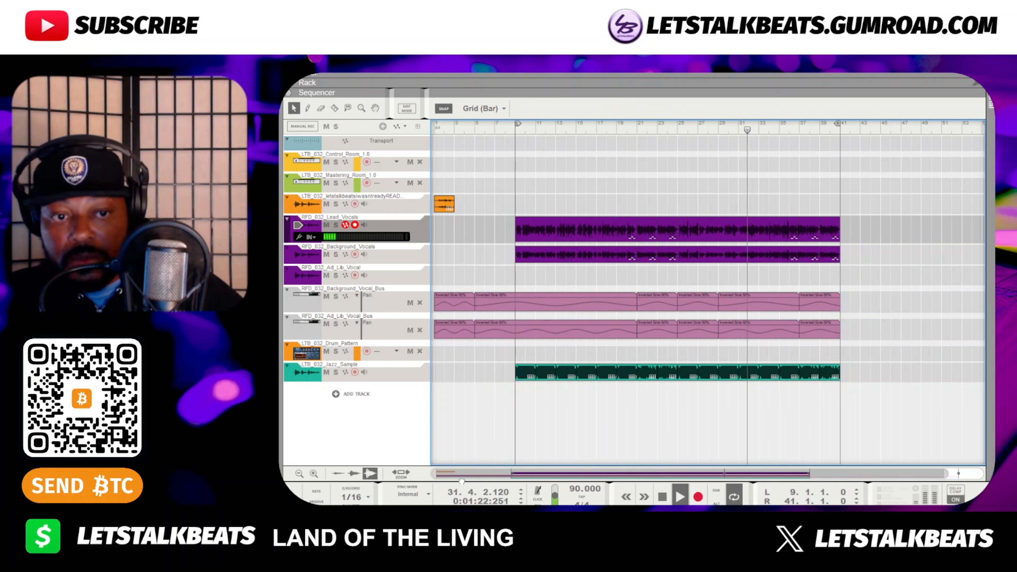